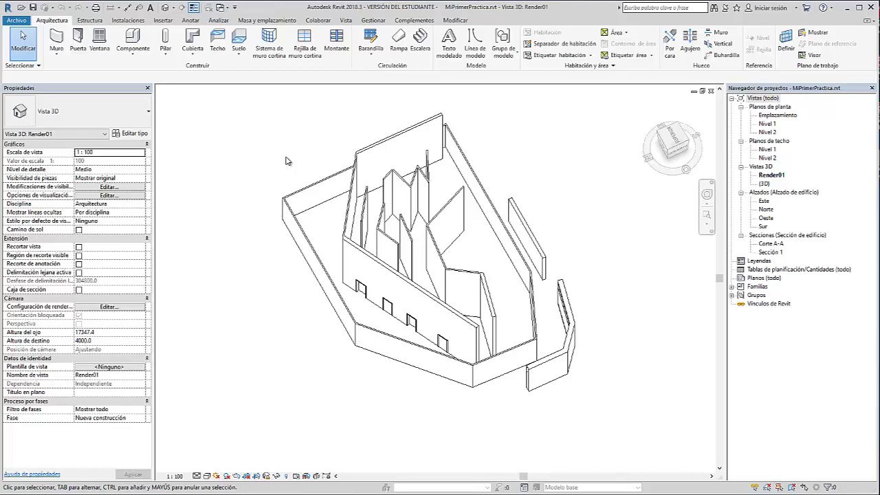
Open the Teclas de acceso rápido dialog with KS and move it toward the centre.
key(k)
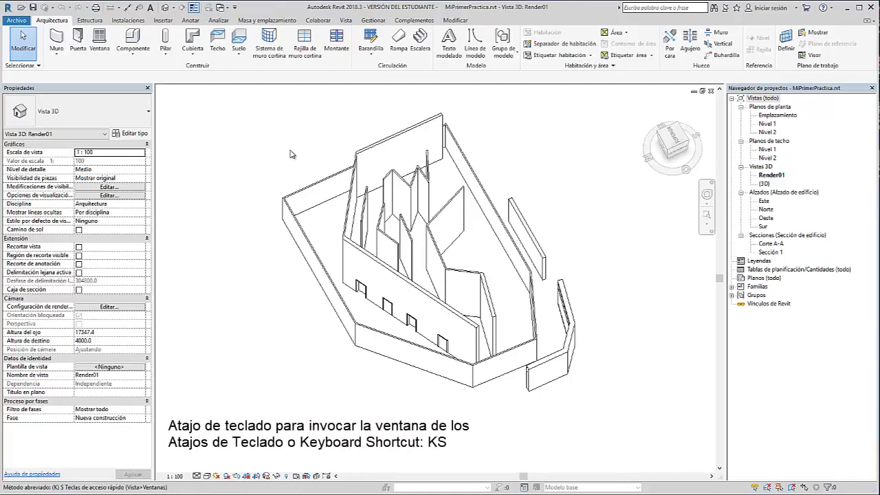
key(s)
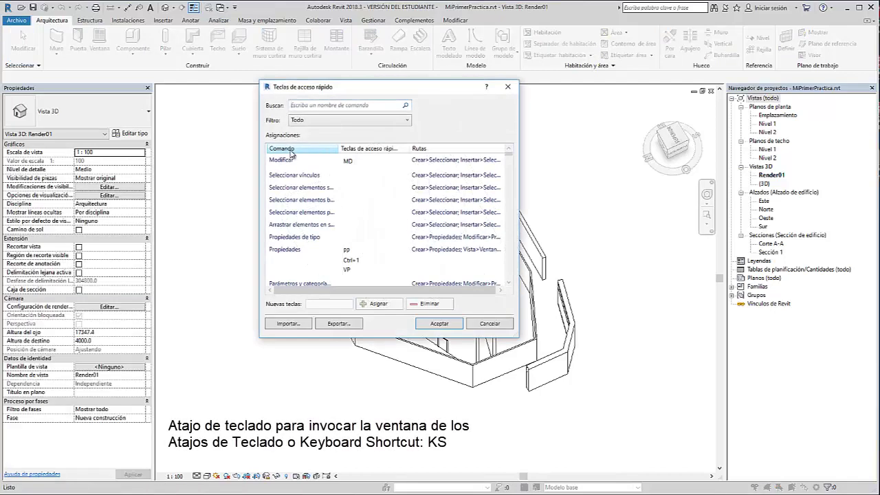
mouse_move(374, 99)
mouse_down()
mouse_move(391, 104)
mouse_move(390, 118)
mouse_up()
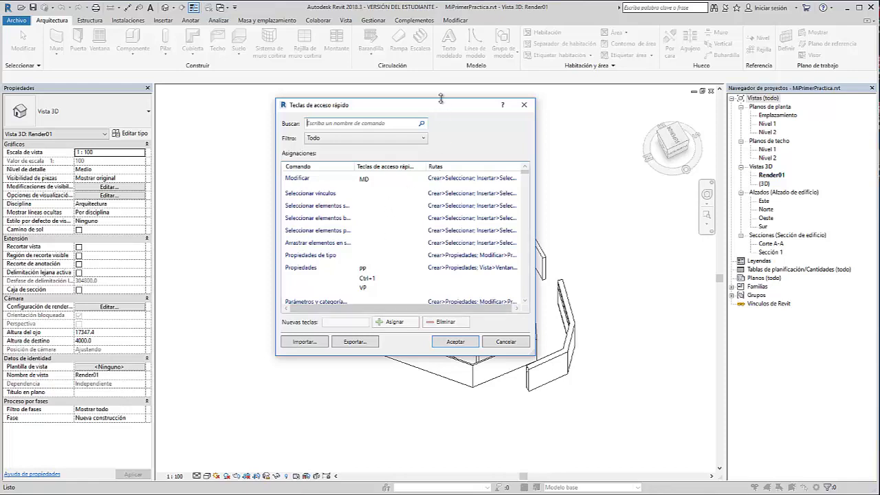
drag(435, 110, 479, 103)
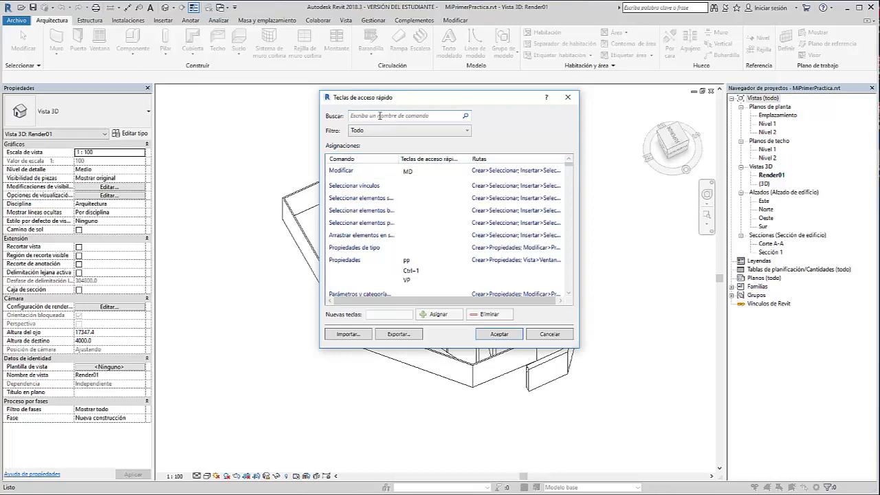
Search 'muro' and assign MU to the Muro command, alongside its existing WA key.
text(muro)
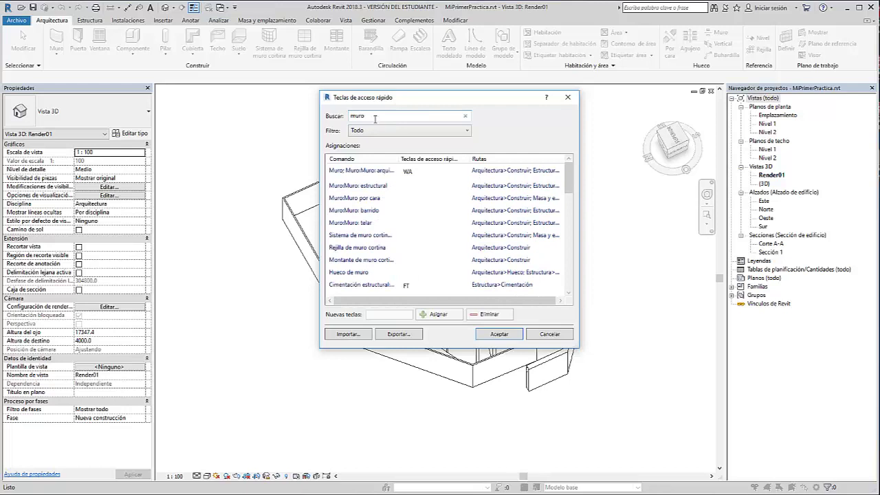
click(415, 174)
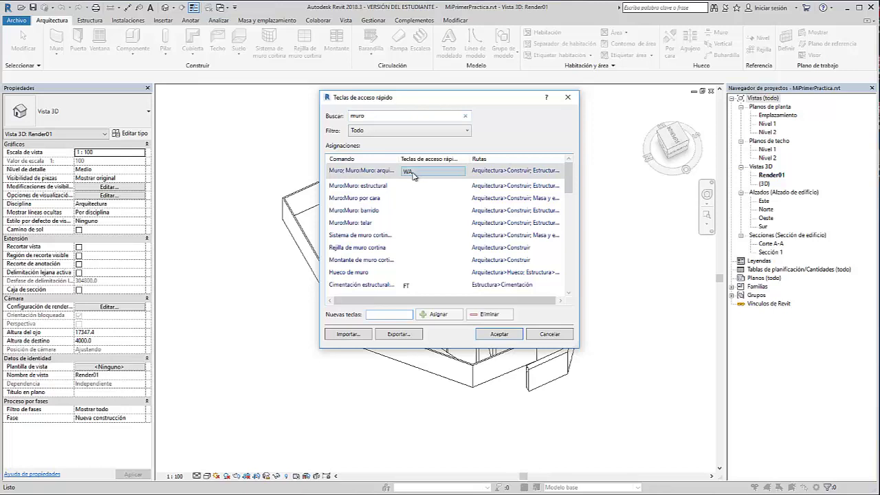
click(378, 314)
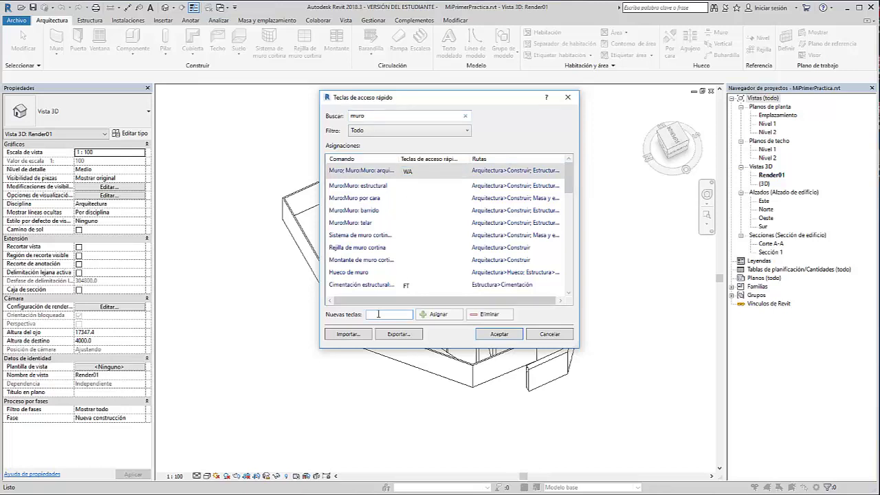
text(MU)
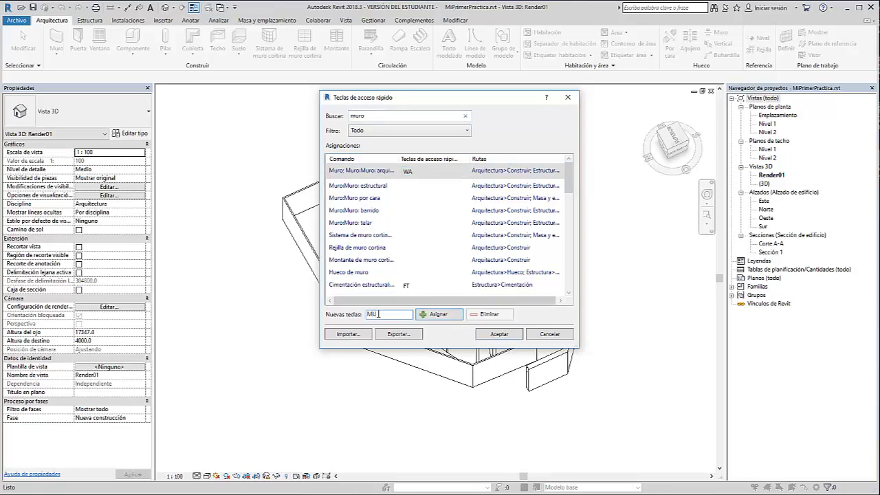
click(439, 314)
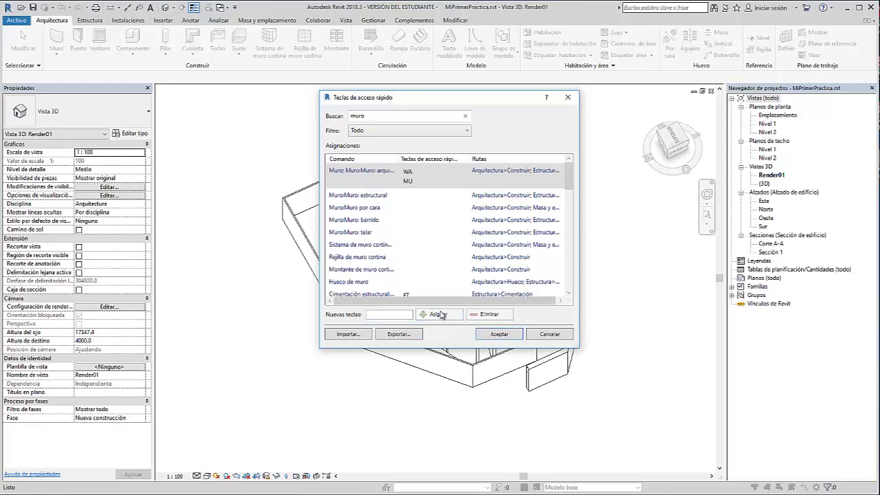
click(421, 173)
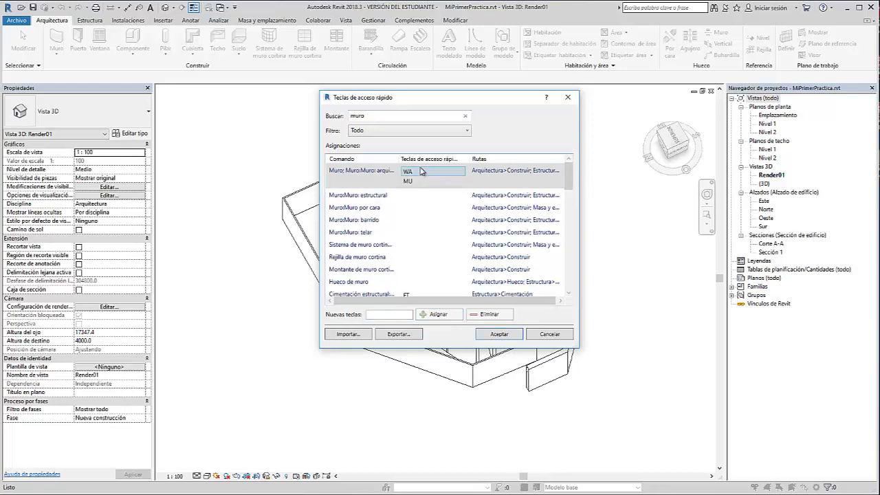
click(417, 183)
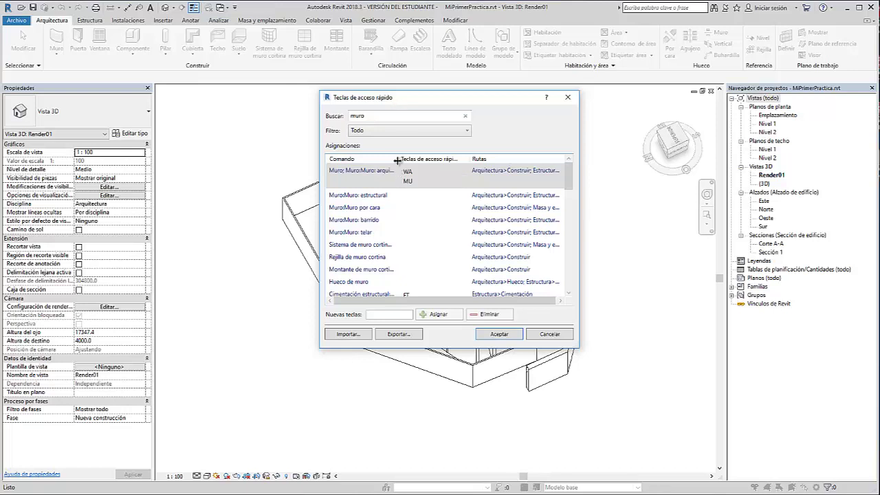
Set the Filtro to 'Todos los definidos' and scroll through the assigned shortcuts.
click(404, 132)
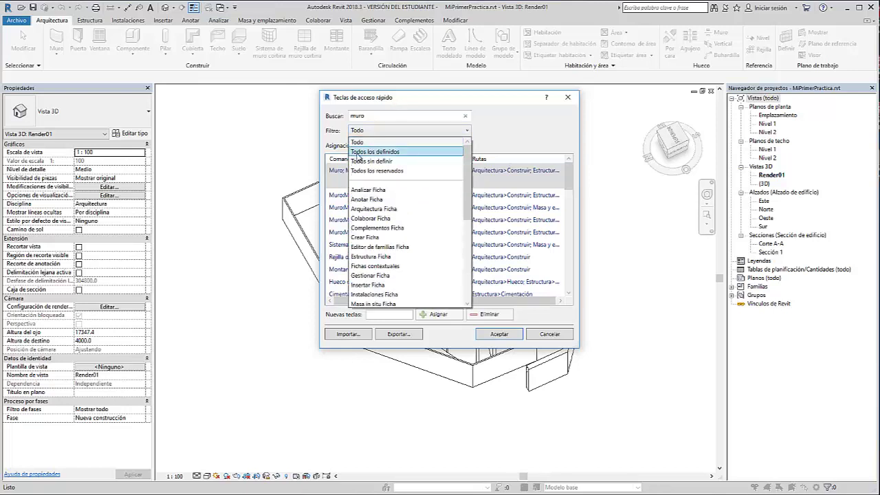
click(375, 151)
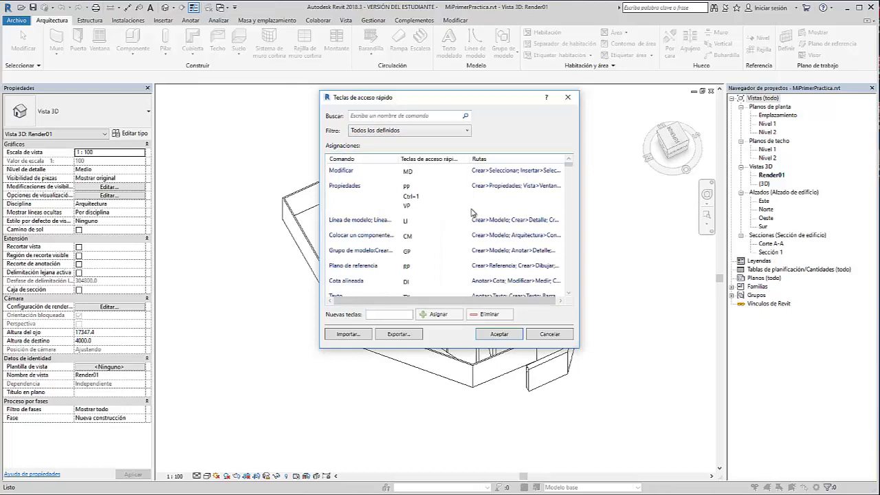
click(573, 180)
mouse_move(573, 180)
mouse_down()
mouse_move(569, 259)
mouse_move(570, 165)
mouse_up()
scroll(423, 258, down, 2)
scroll(423, 259, down, 2)
scroll(423, 259, down, 3)
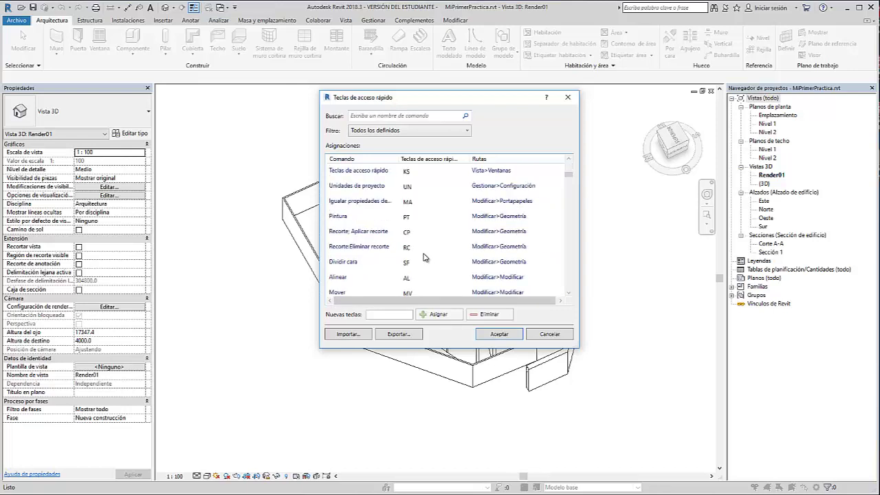
scroll(423, 257, up, 3)
scroll(423, 257, up, 2)
scroll(423, 257, up, 2)
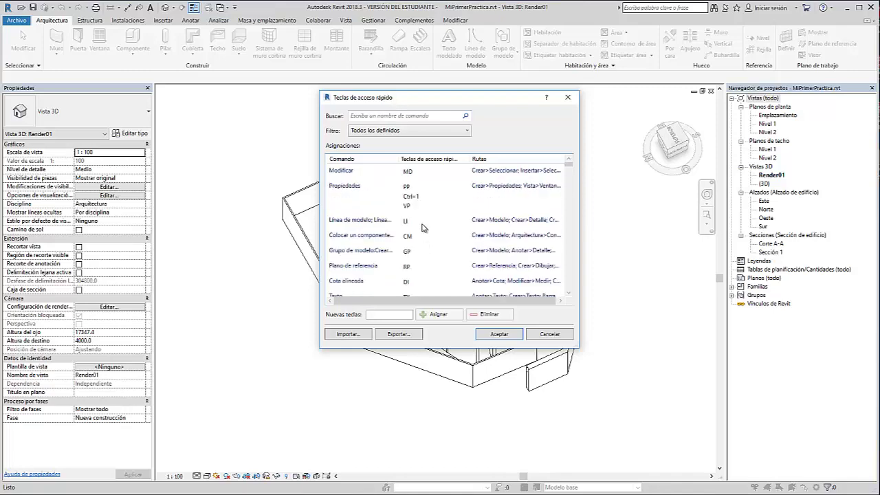
scroll(421, 228, down, 2)
scroll(417, 233, down, 3)
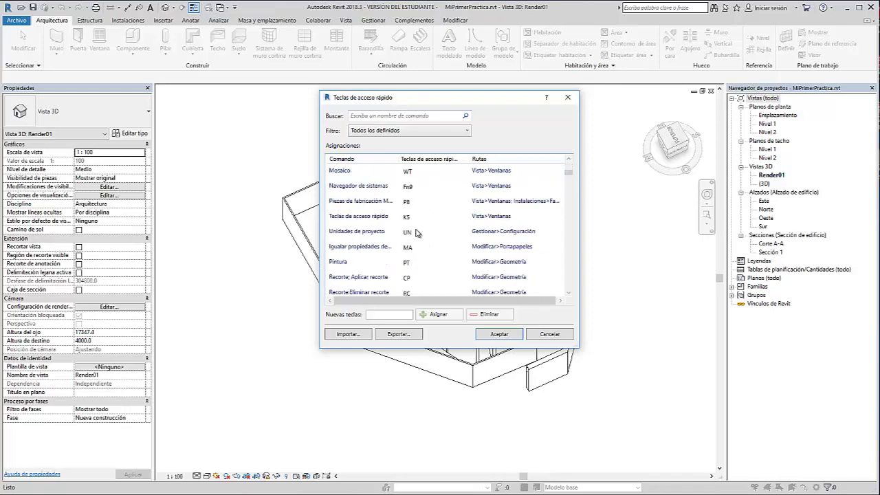
scroll(416, 233, down, 3)
scroll(416, 233, down, 3)
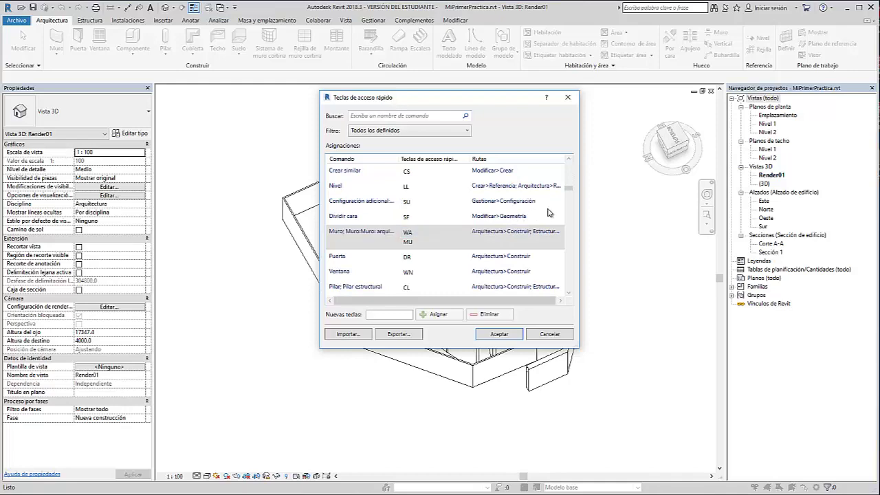
Close the shortcuts dialog with Cancelar and choose Guardar cambios to keep the new keys.
click(557, 334)
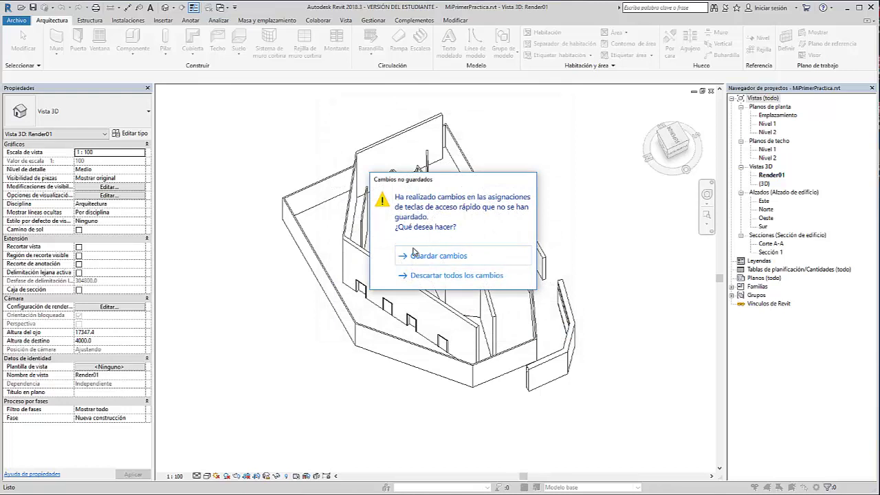
click(440, 277)
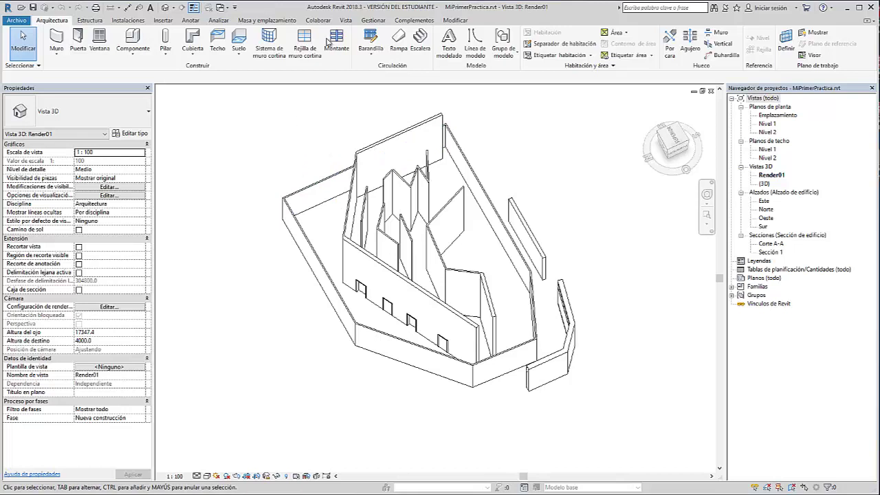
Reopen Teclas de acceso rápido from Vista > Interfaz de usuario, then close it.
click(348, 21)
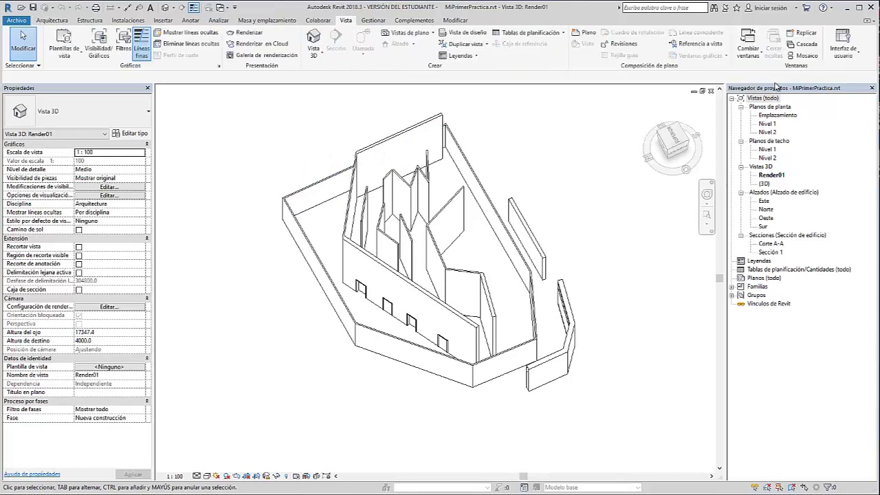
click(857, 58)
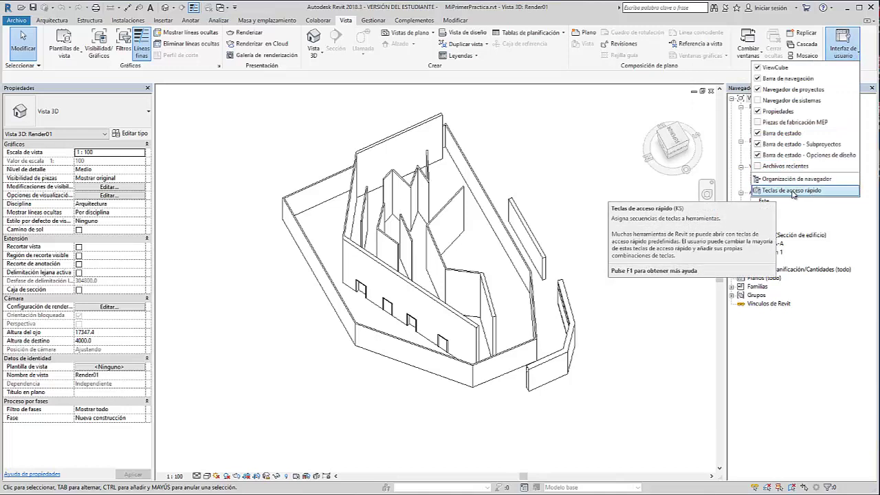
click(812, 196)
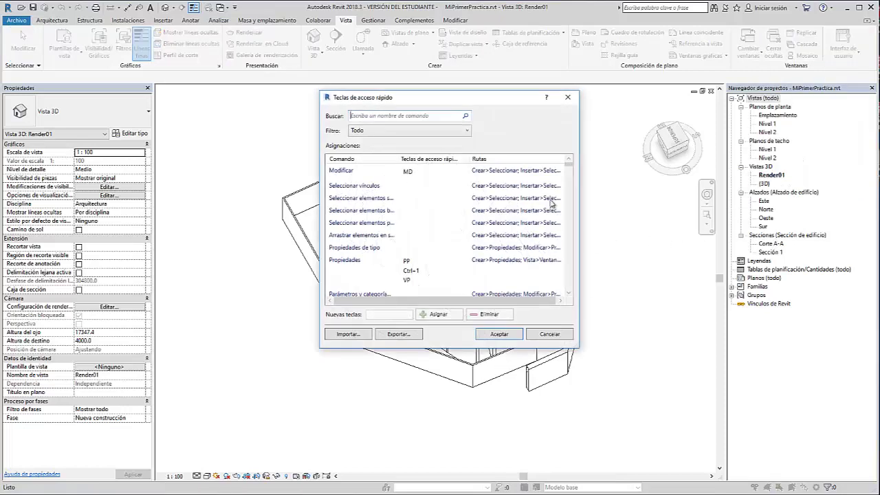
click(568, 97)
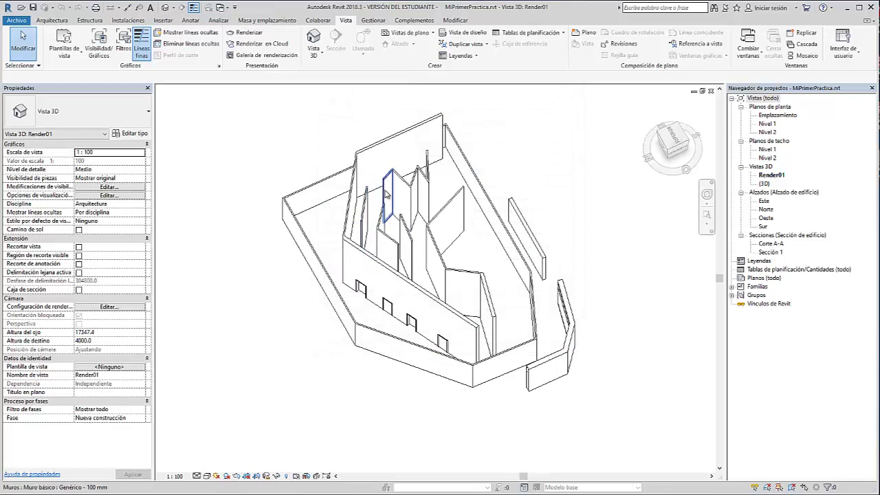
Draw a bent wall through three points left of the building using the WA shortcut.
scroll(386, 192, down, 2)
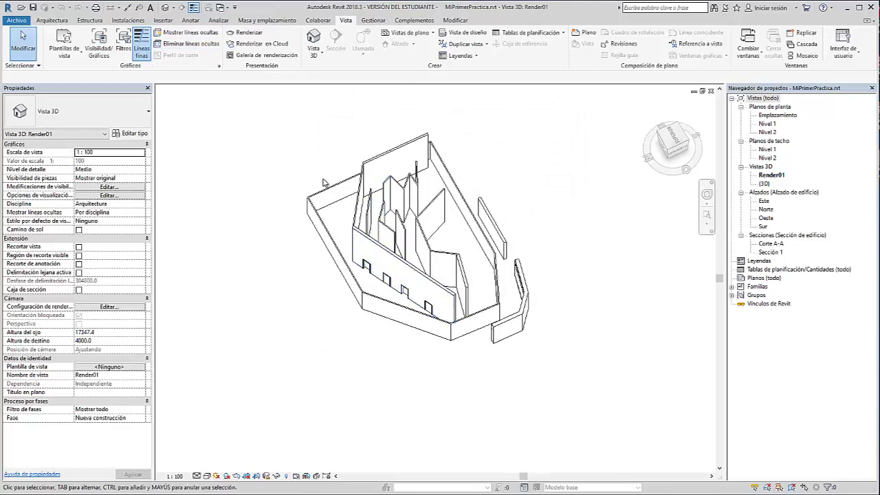
key(w)
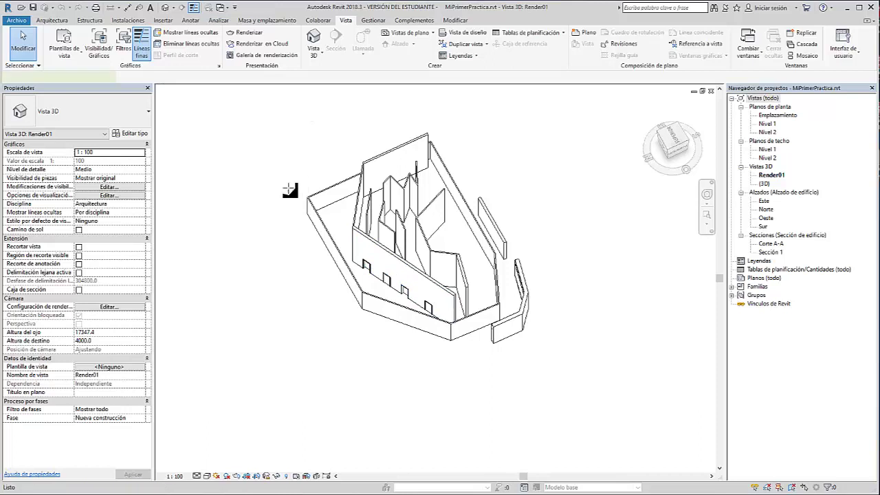
key(a)
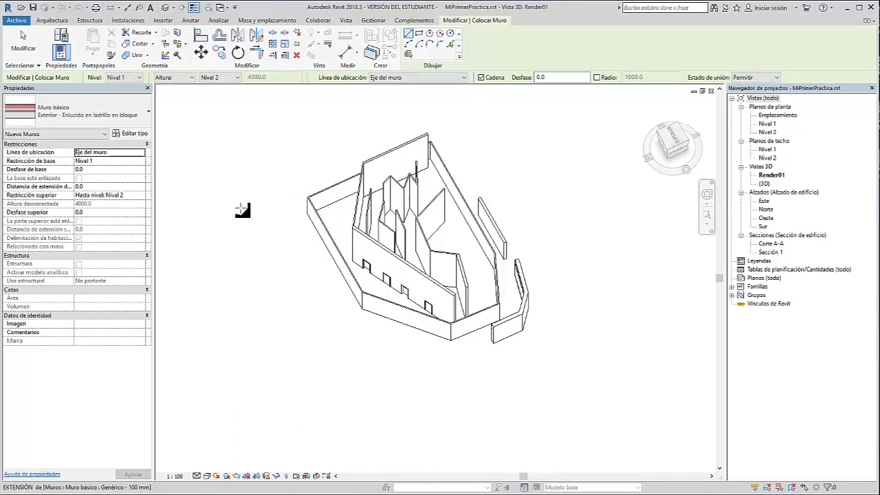
click(239, 206)
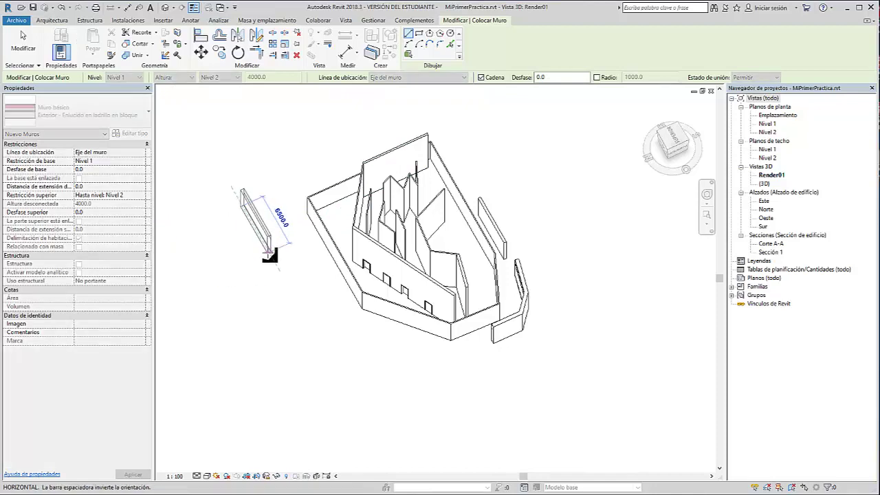
click(308, 242)
click(284, 284)
key(Escape)
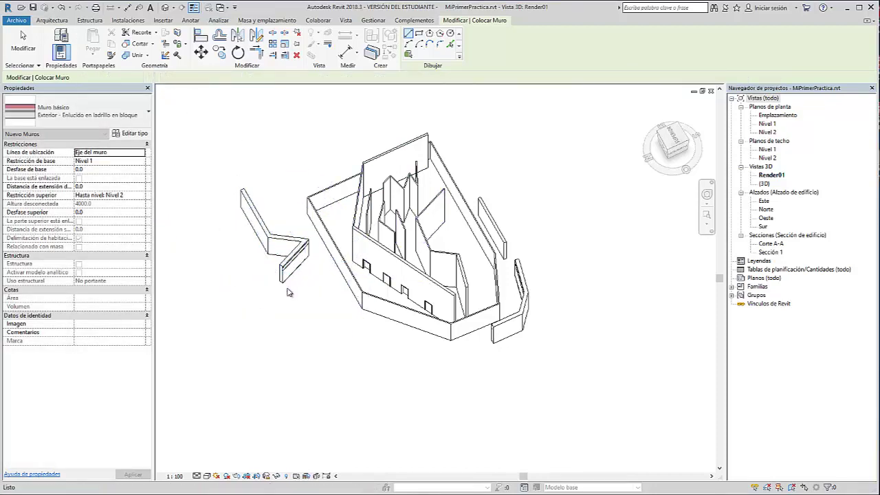
key(Escape)
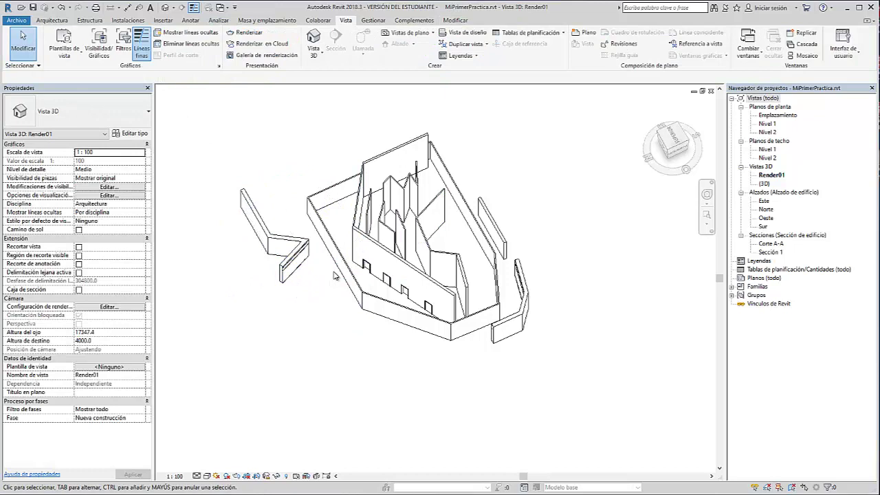
On the Arquitectura tab, try the DR door and WA wall shortcuts, then cancel.
click(54, 20)
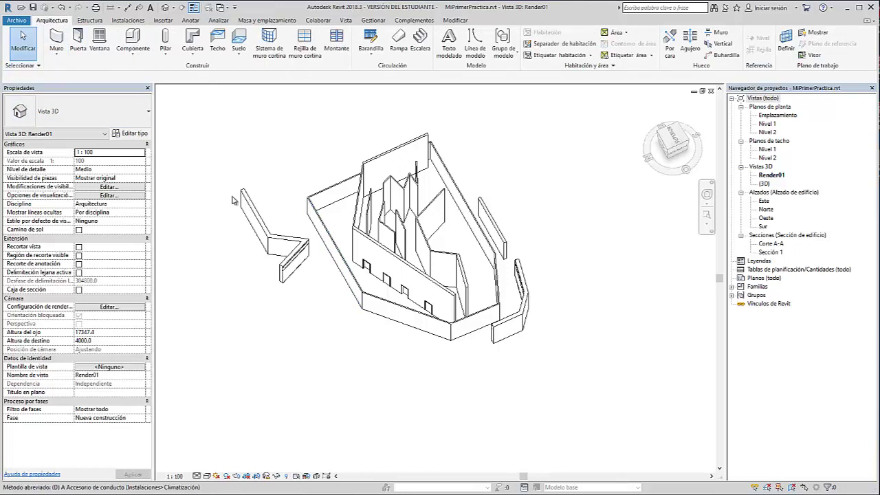
key(d)
key(r)
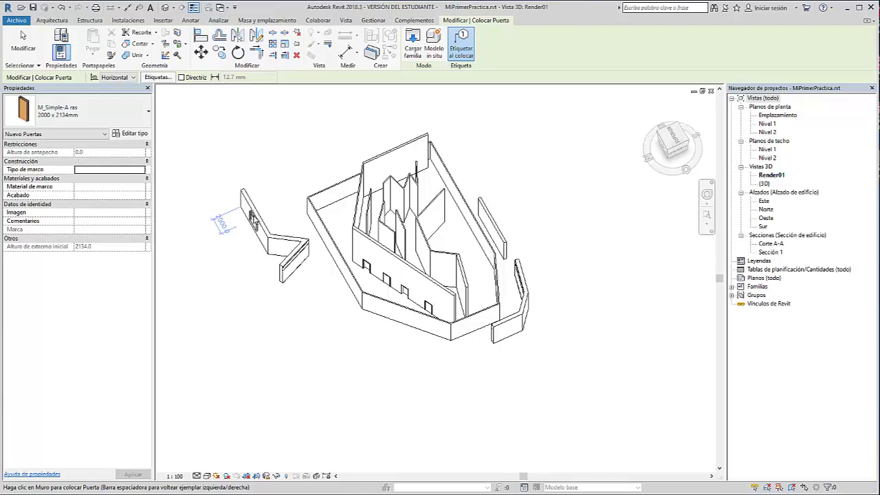
key(w)
key(a)
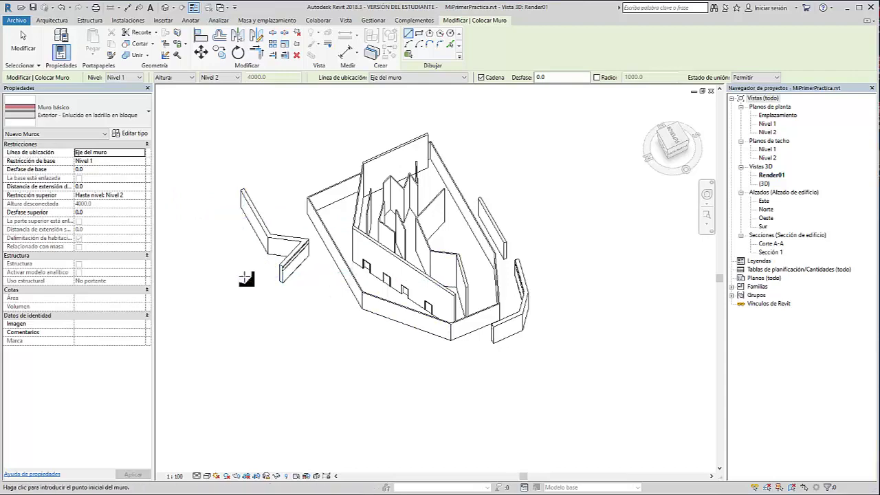
key(Escape)
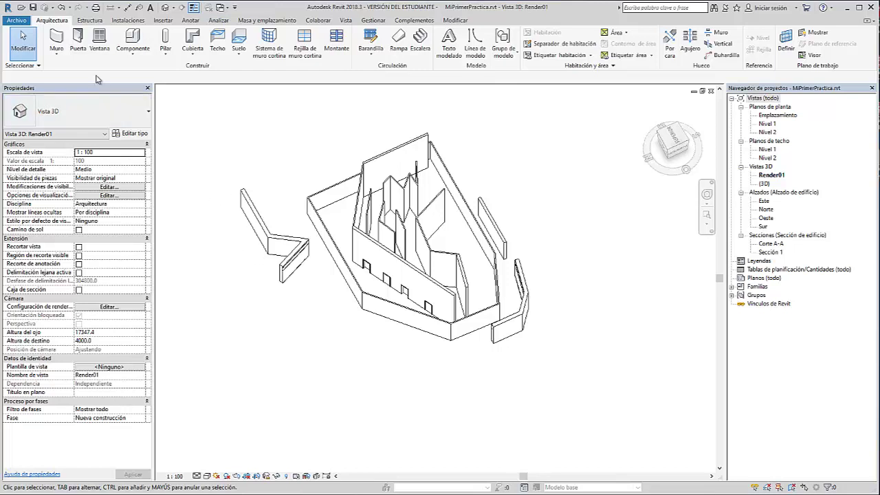
Start Puerta, switch to walls with WA and begin a wall at the far left.
click(77, 43)
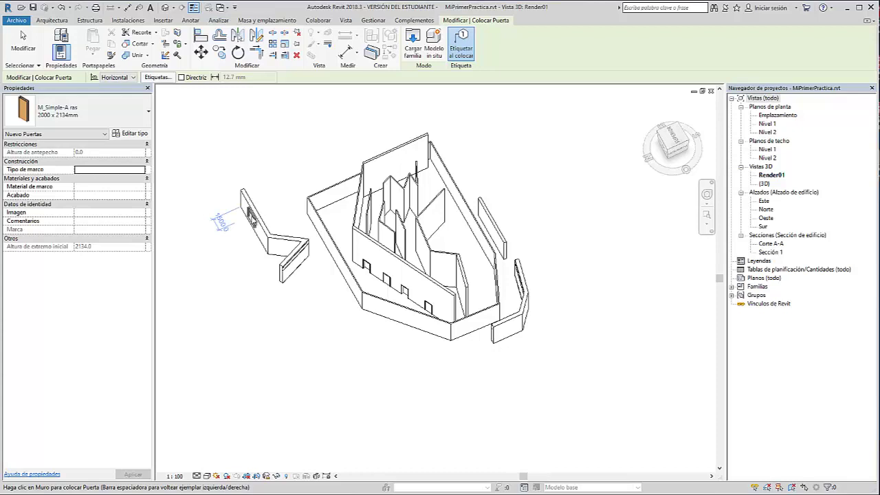
key(w)
key(a)
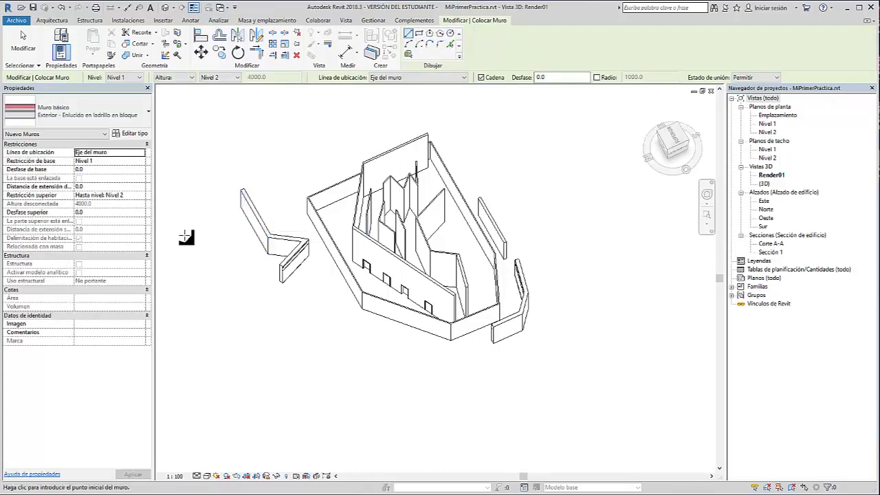
click(198, 216)
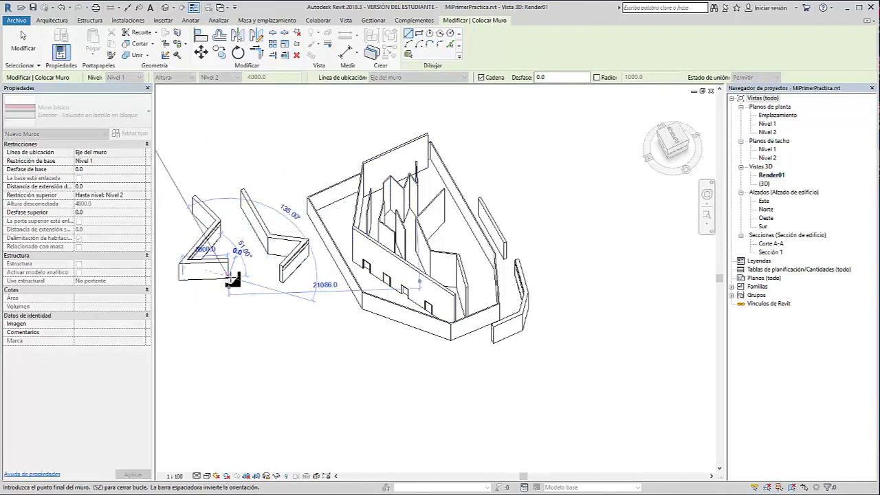
key(Escape)
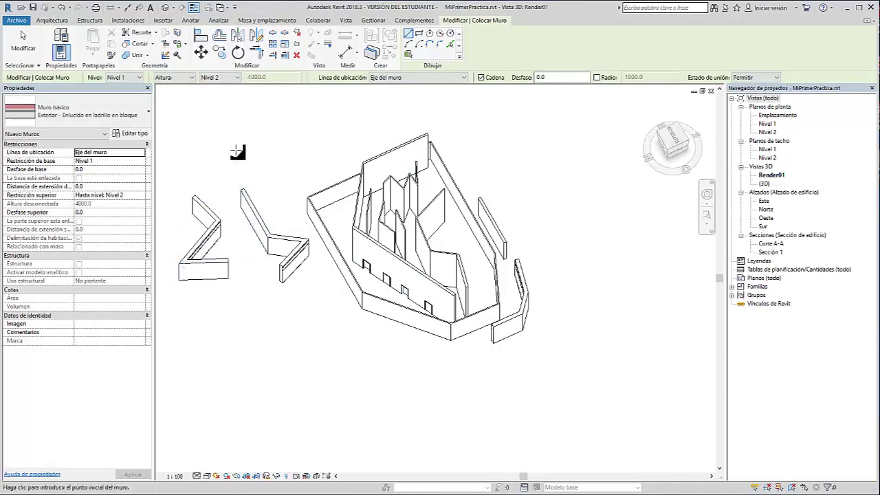
key(Escape)
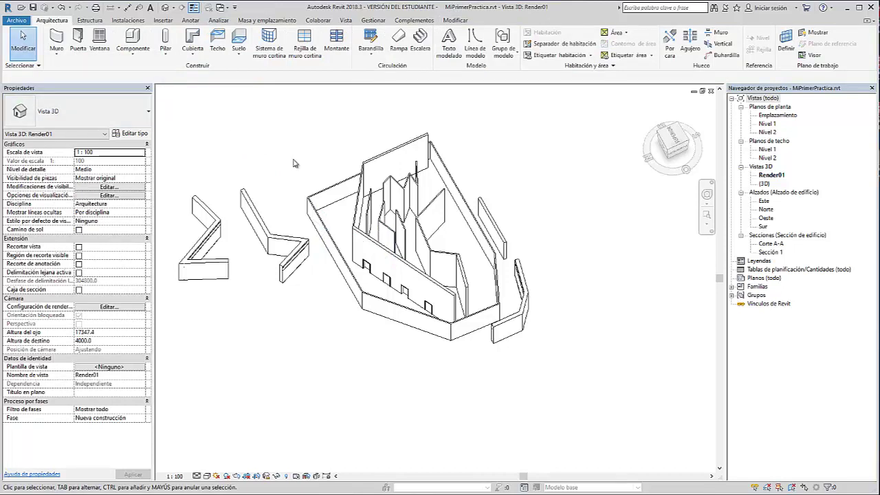
Switch between the DR door and WA wall shortcuts, then cancel the tool.
key(d)
key(r)
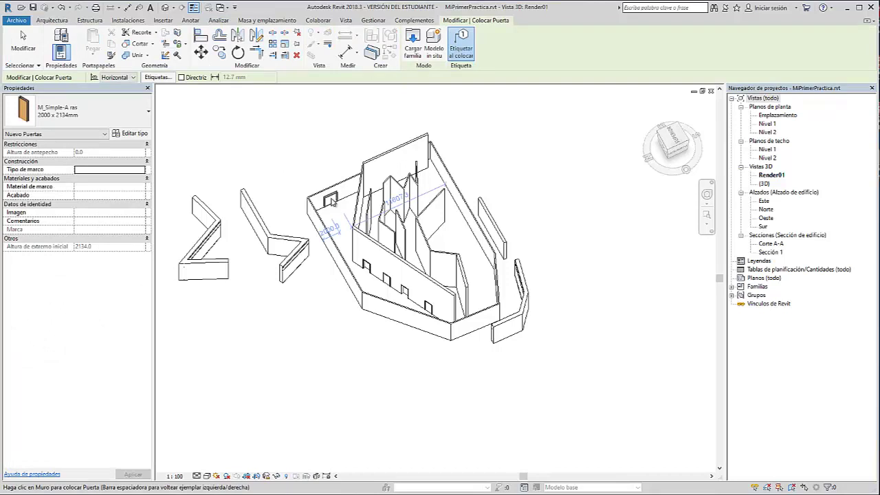
key(w)
key(a)
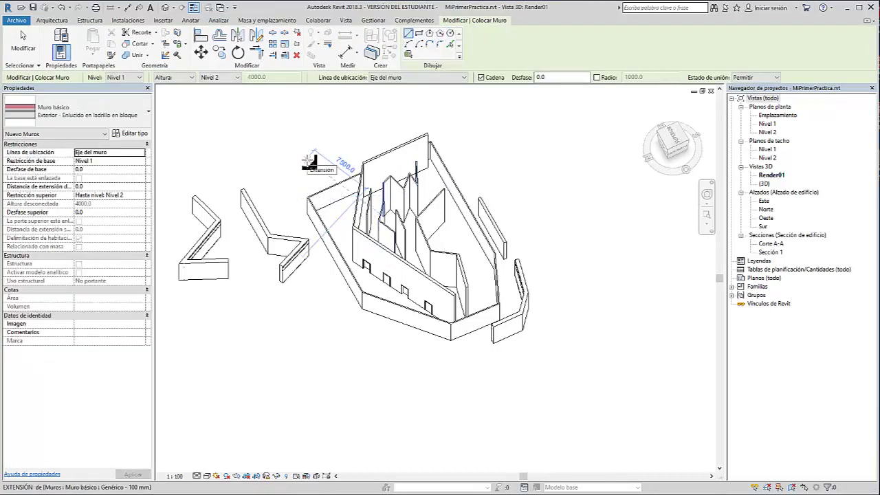
key(Escape)
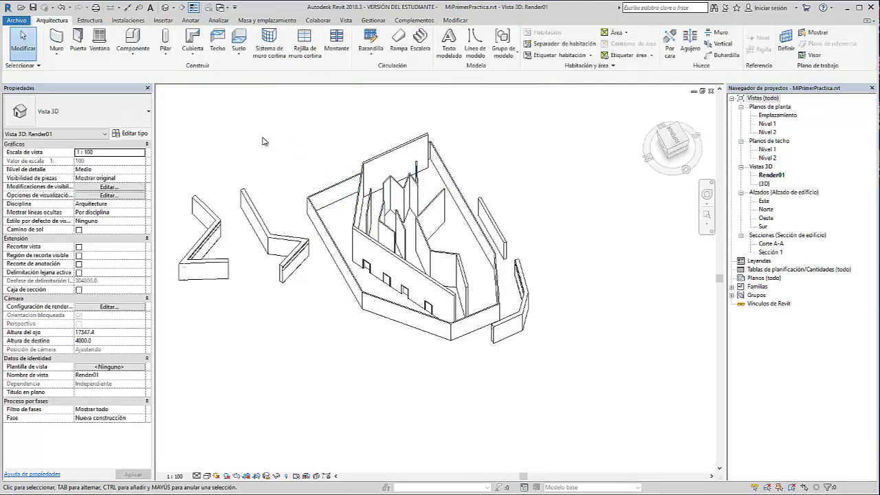
Place a window in the building's upper-left wall with the WN shortcut.
key(w)
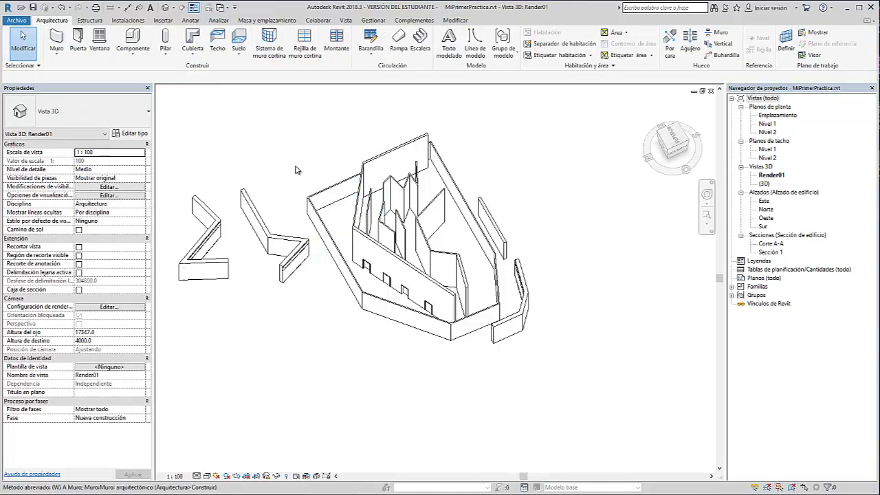
key(n)
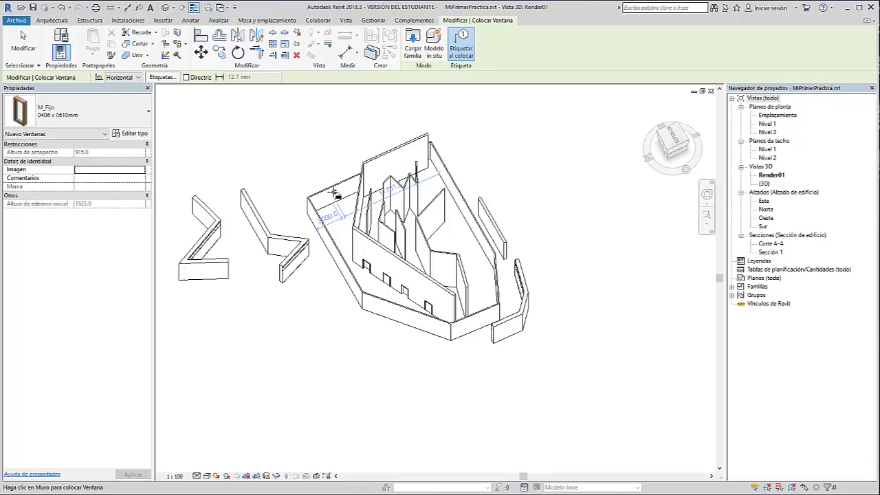
click(341, 195)
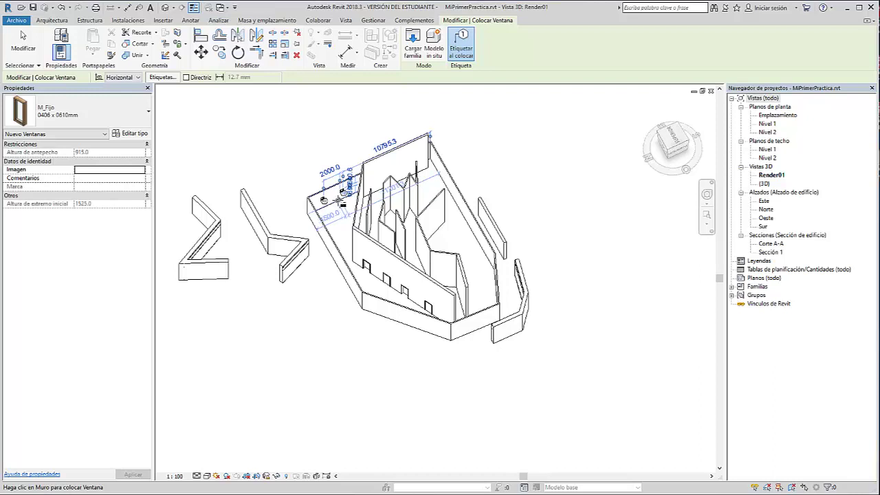
Start door placement with DR, exit it, and pan the model right.
key(d)
key(r)
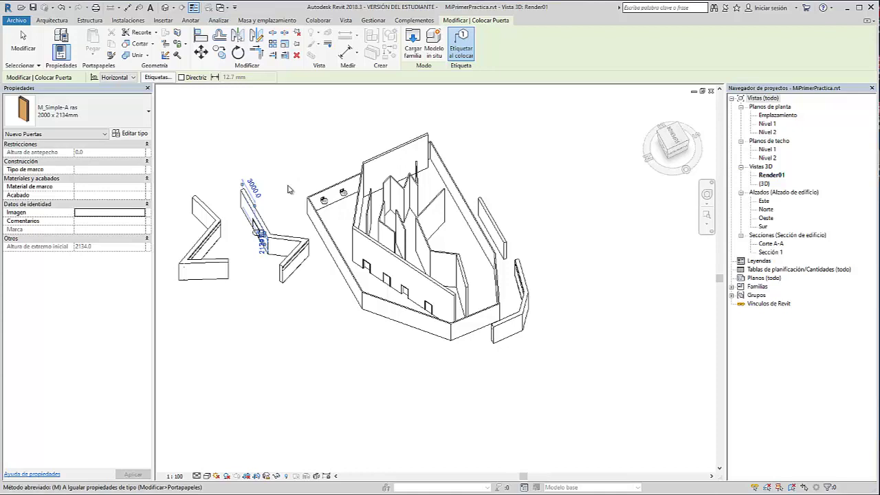
key(Escape)
key(Escape)
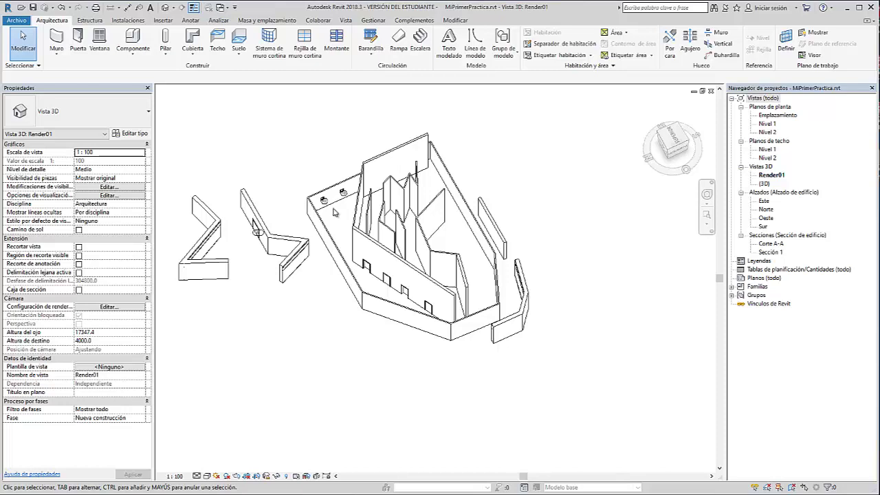
middle_drag(358, 227, 389, 226)
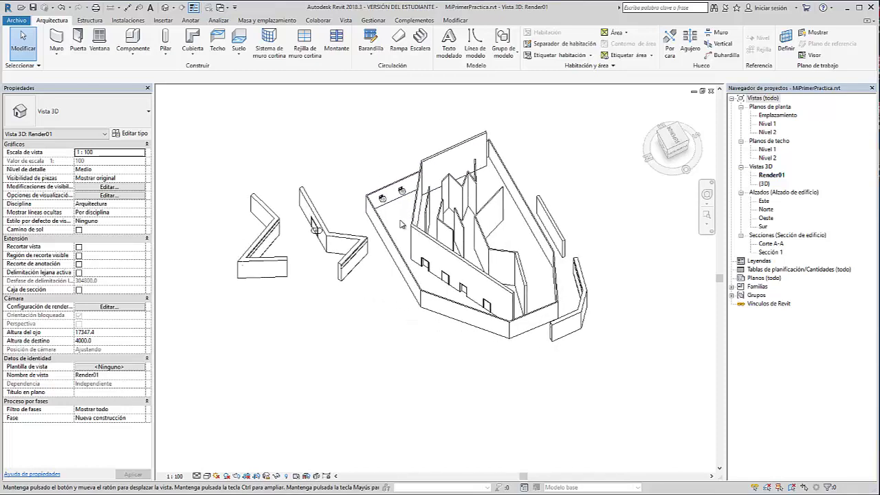